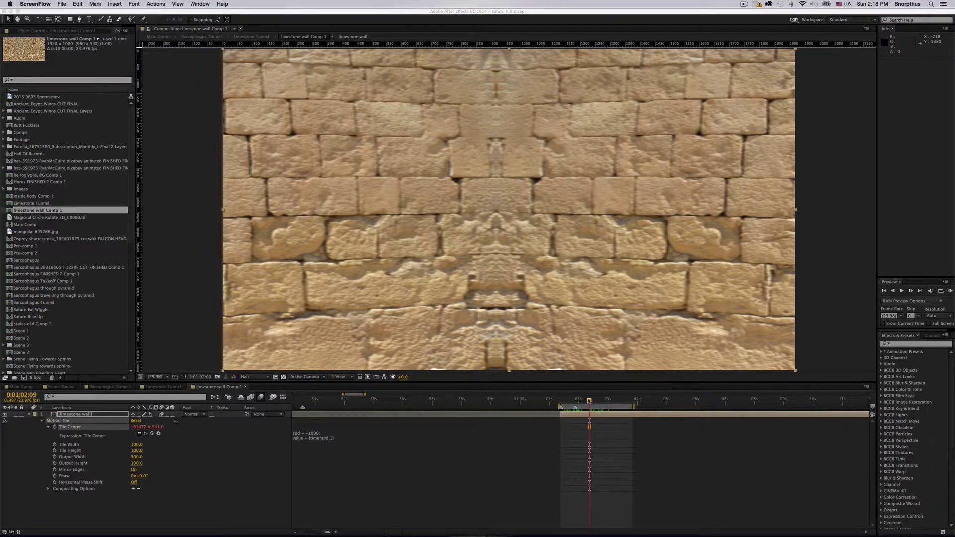
# Step: Scrub the limestone wall composition to 0:01:02:01 with the preview resolution set to Quarter
pyautogui.click(585, 401)
pyautogui.moveTo(584, 401)
pyautogui.mouseDown()
pyautogui.moveTo(575, 401)
pyautogui.moveTo(620, 401)
pyautogui.moveTo(571, 401)
pyautogui.moveTo(627, 401)
pyautogui.moveTo(583, 401)
pyautogui.mouseUp()
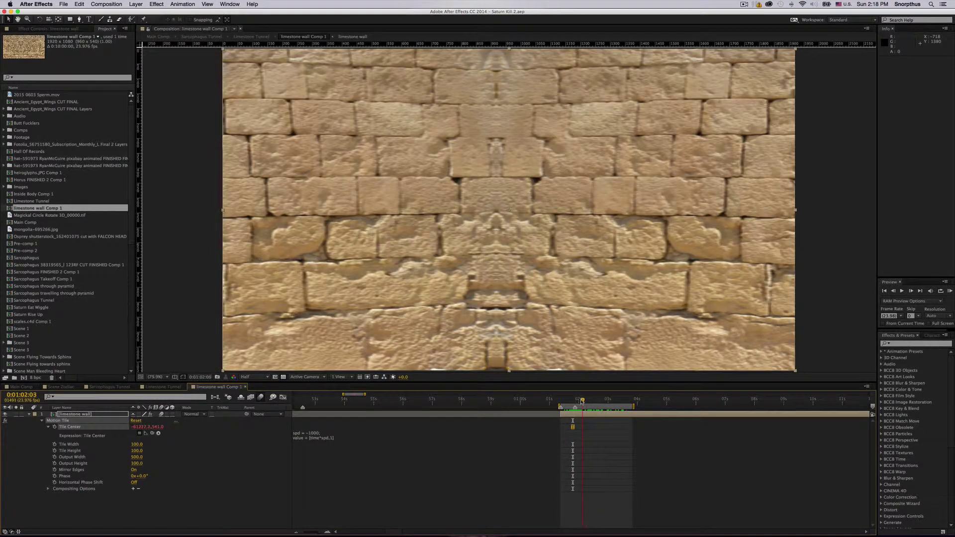
pyautogui.click(253, 377)
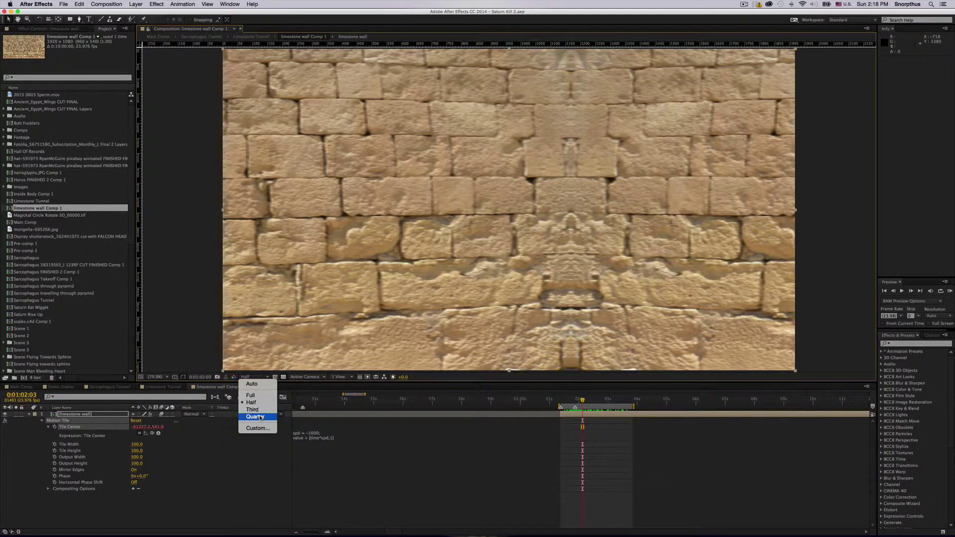
pyautogui.click(257, 418)
pyautogui.moveTo(581, 401)
pyautogui.mouseDown()
pyautogui.moveTo(611, 401)
pyautogui.moveTo(579, 401)
pyautogui.mouseUp()
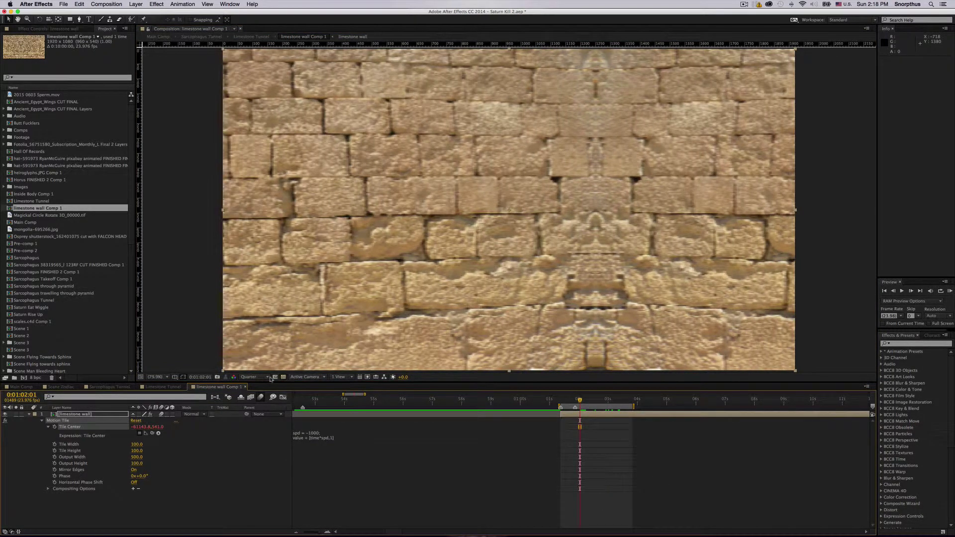
# Step: Set the preview resolution to Full and move the current time to 0:01:01:22
pyautogui.click(259, 378)
pyautogui.click(263, 395)
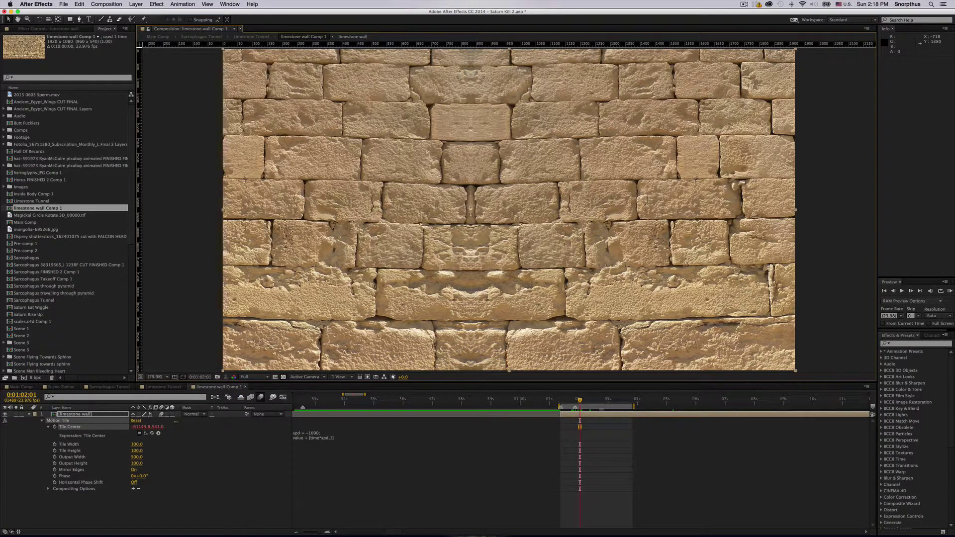
pyautogui.moveTo(580, 400)
pyautogui.mouseDown()
pyautogui.moveTo(595, 403)
pyautogui.moveTo(577, 402)
pyautogui.mouseUp()
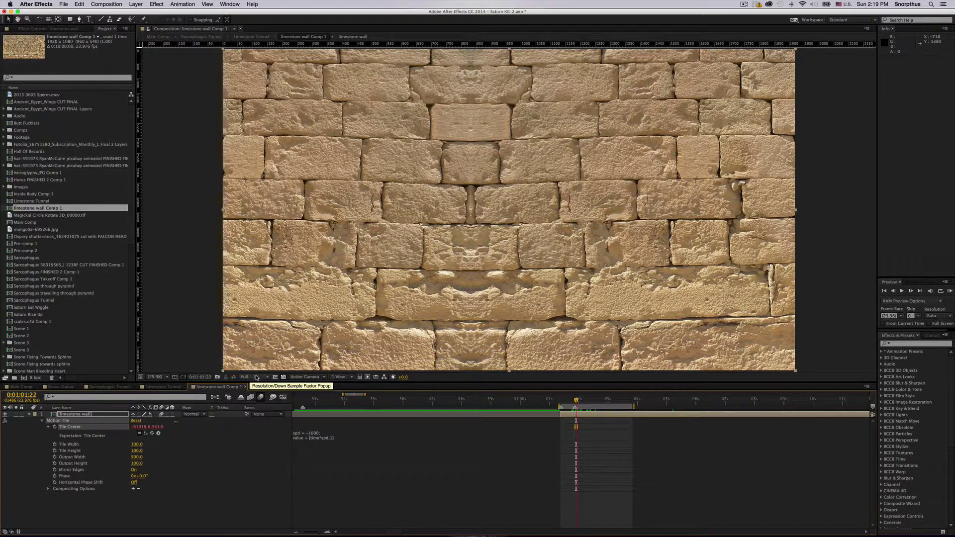
pyautogui.click(250, 378)
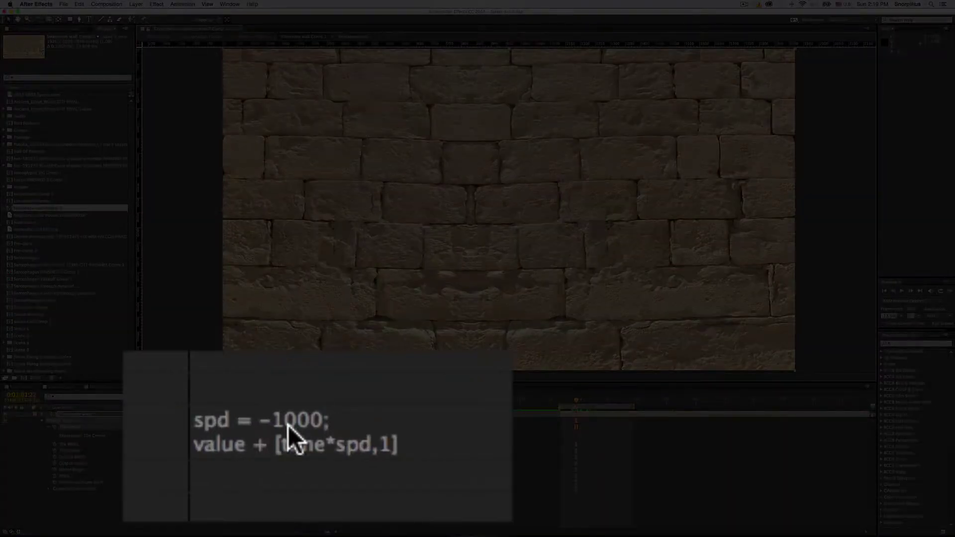
# Step: Examine the Motion Tile's Tile Center expression, including its speed variable and time-based offset
pyautogui.click(309, 435)
pyautogui.click(345, 436)
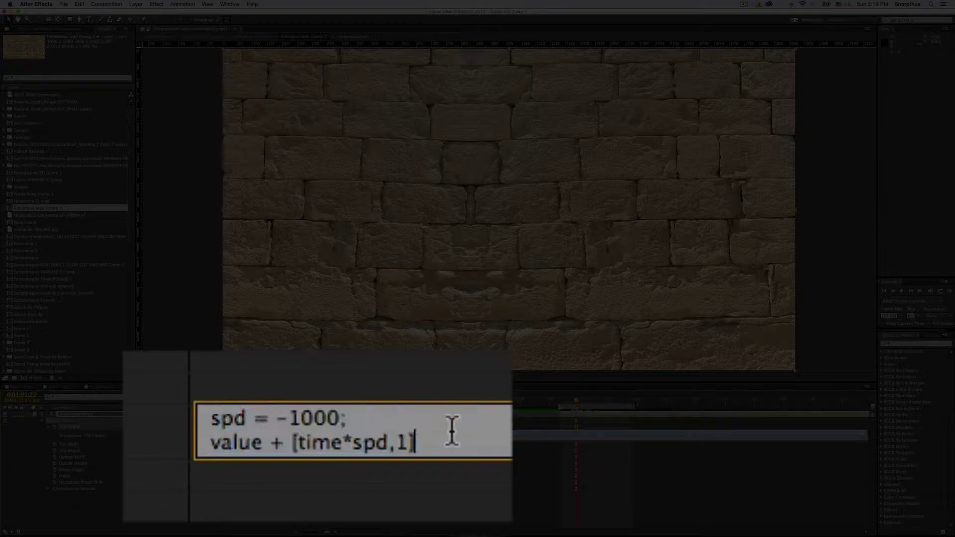
pyautogui.click(458, 495)
pyautogui.click(395, 438)
pyautogui.click(467, 492)
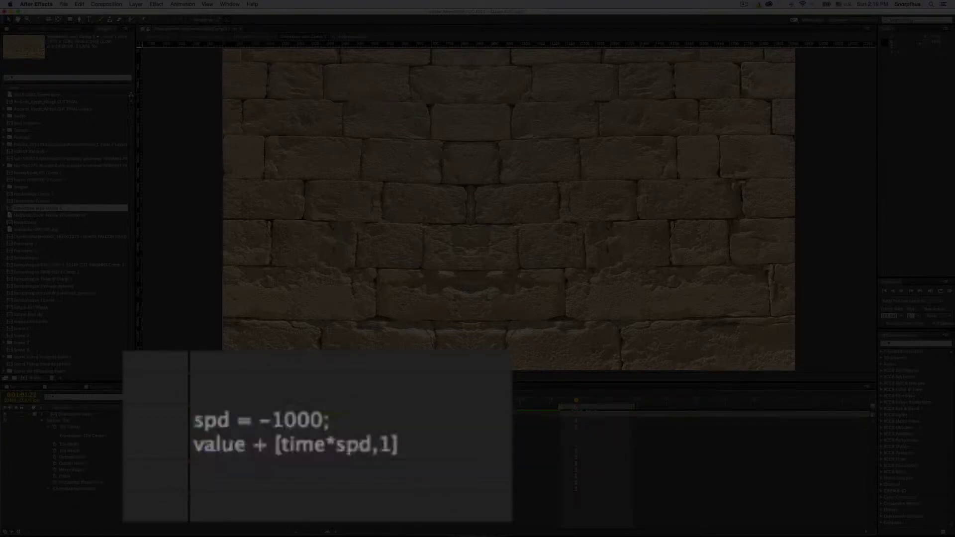
pyautogui.click(283, 438)
pyautogui.click(287, 421)
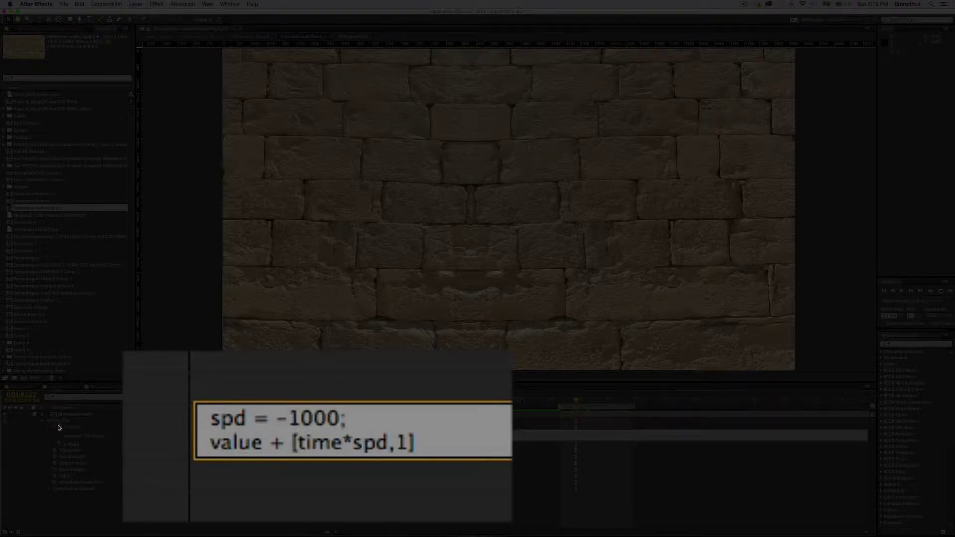
pyautogui.press('super+a')
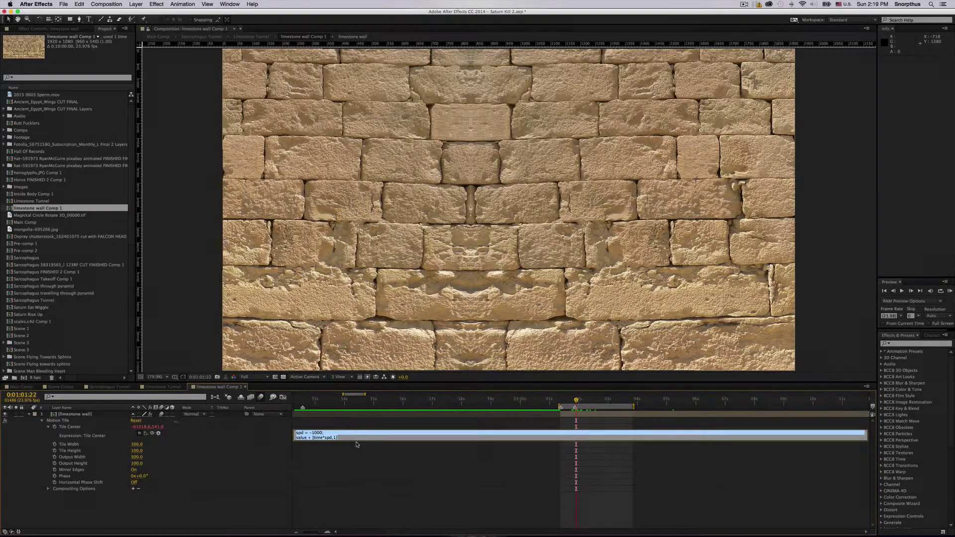
pyautogui.click(356, 444)
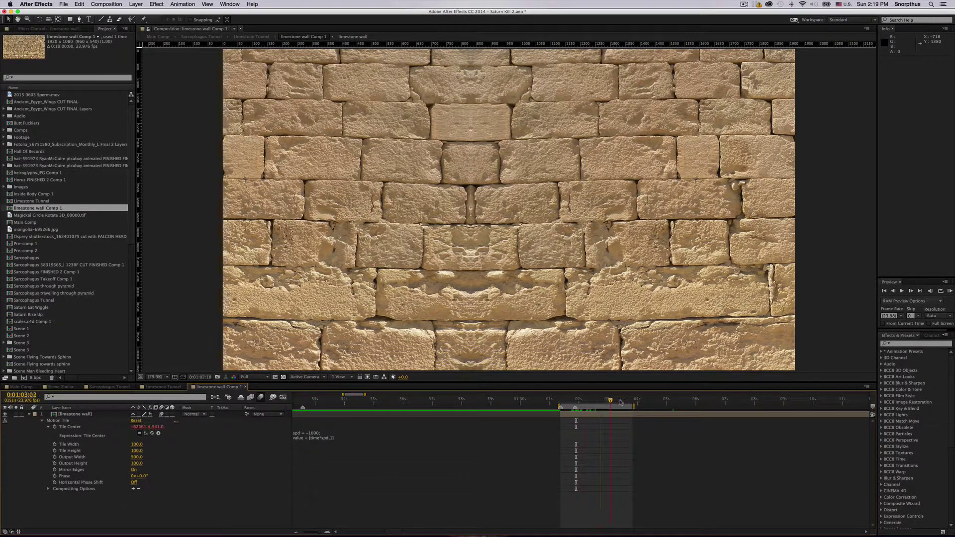
# Step: Set the preview resolution to Half and play the wall animation from 0:01:01:11
pyautogui.click(563, 401)
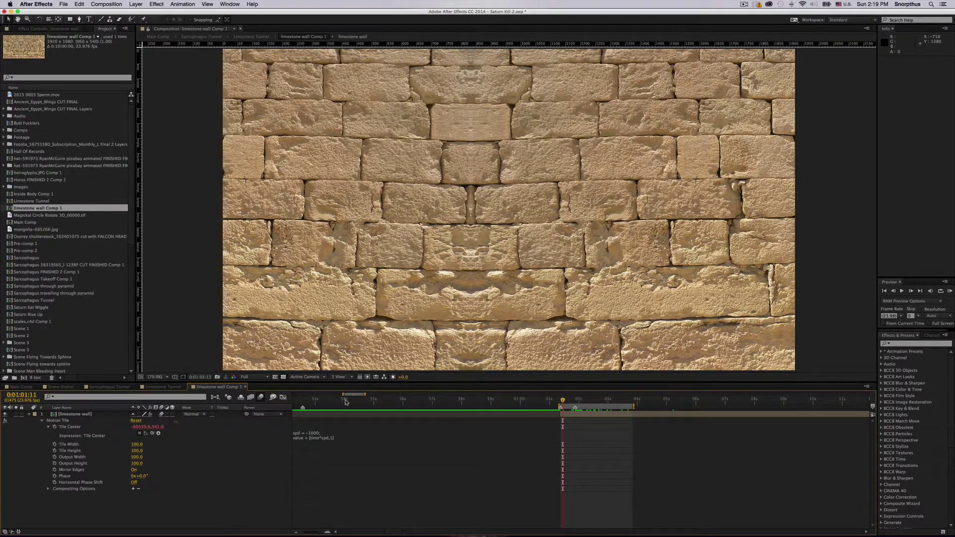
pyautogui.click(261, 377)
pyautogui.click(263, 403)
pyautogui.press('space')
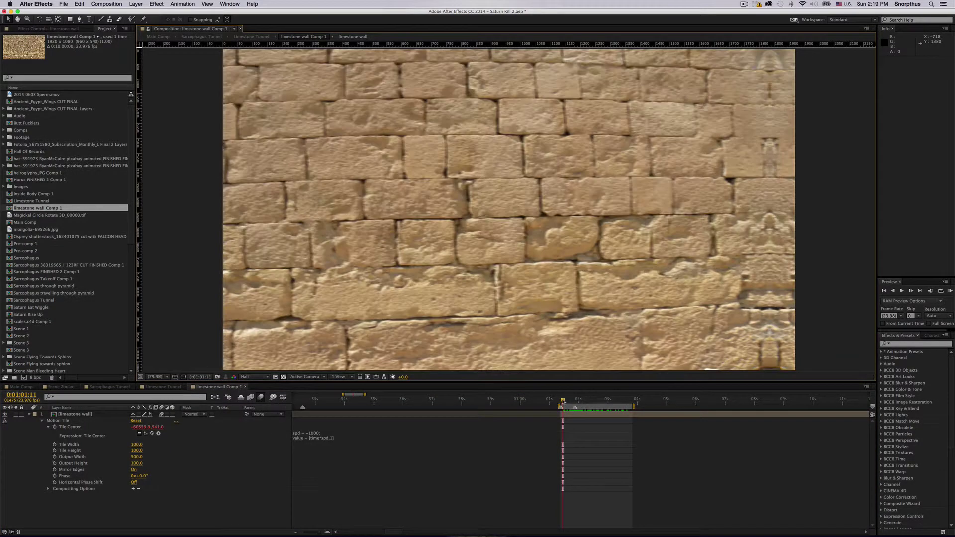
# Step: Restore the preview resolution to Full and scrub back to 0:01:01:22
pyautogui.click(251, 376)
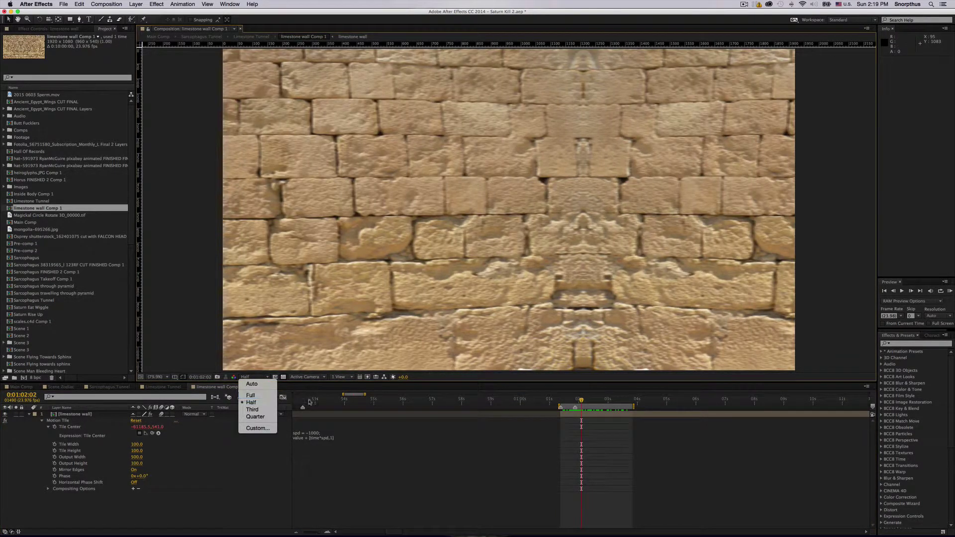
pyautogui.click(258, 397)
pyautogui.moveTo(579, 400); pyautogui.dragTo(576, 401)
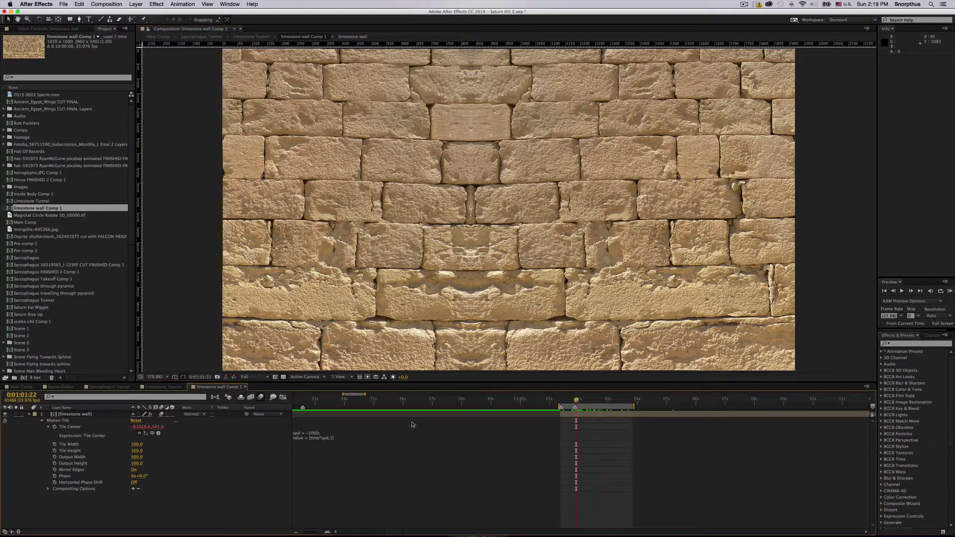
# Step: Change the spd value in the Tile Center expression to -500
pyautogui.click(322, 434)
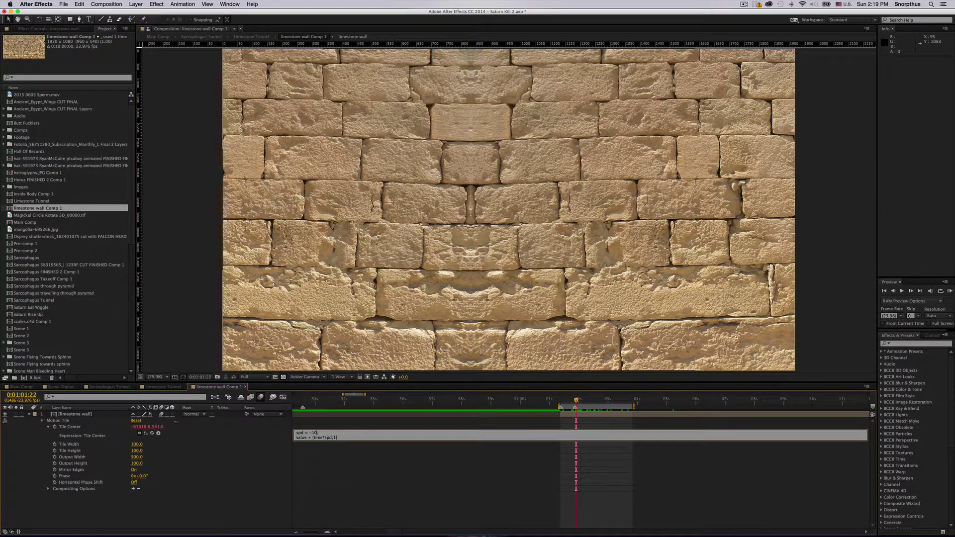
pyautogui.write('500')
pyautogui.press('KP_Enter')
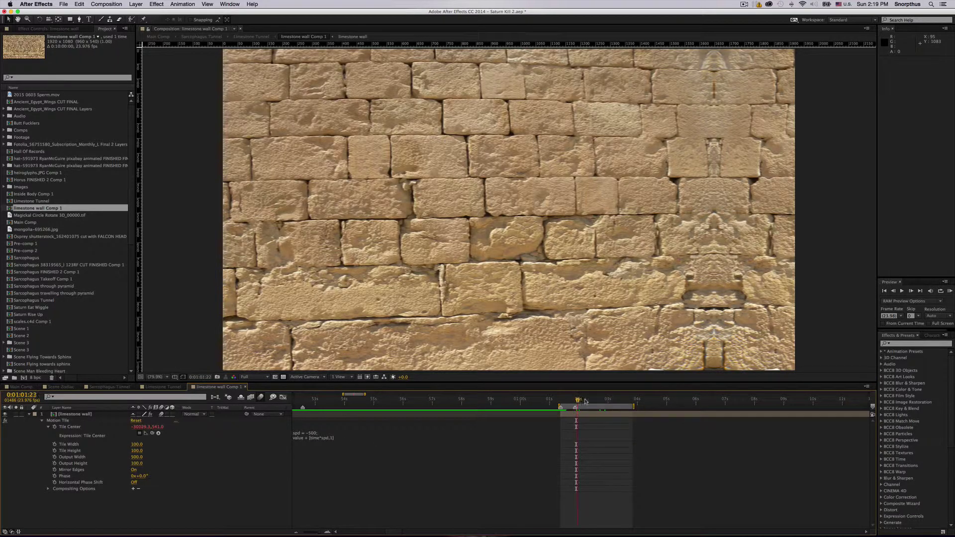
# Step: Scrub through the wall animation up to 0:01:02:20 at Full resolution to check its speed
pyautogui.moveTo(577, 400)
pyautogui.mouseDown()
pyautogui.moveTo(587, 401)
pyautogui.moveTo(574, 401)
pyautogui.mouseUp()
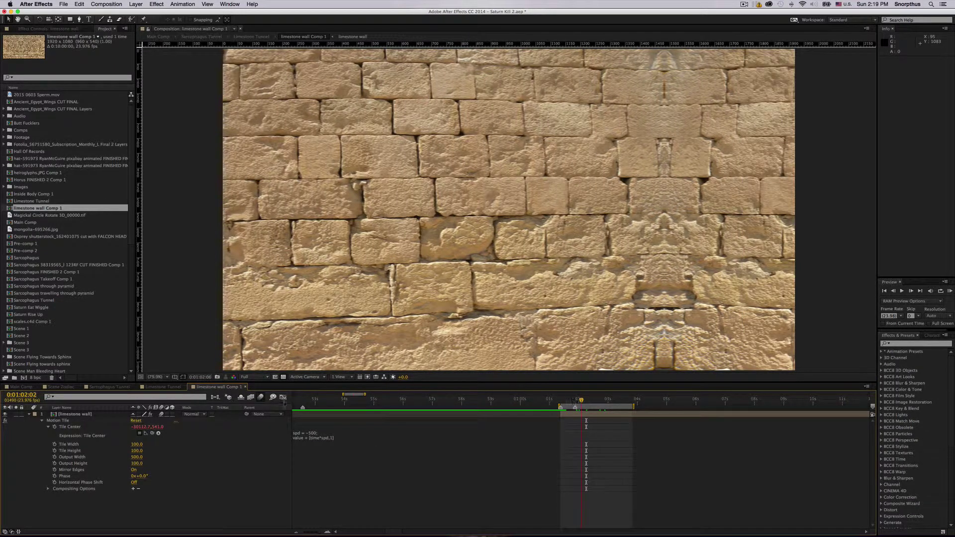
pyautogui.click(262, 377)
pyautogui.click(257, 396)
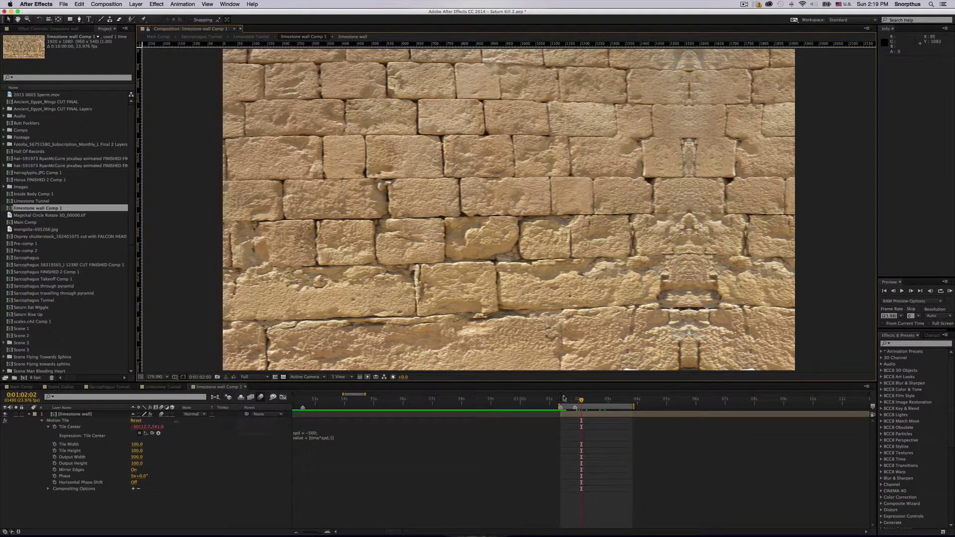
pyautogui.moveTo(583, 401); pyautogui.dragTo(569, 401)
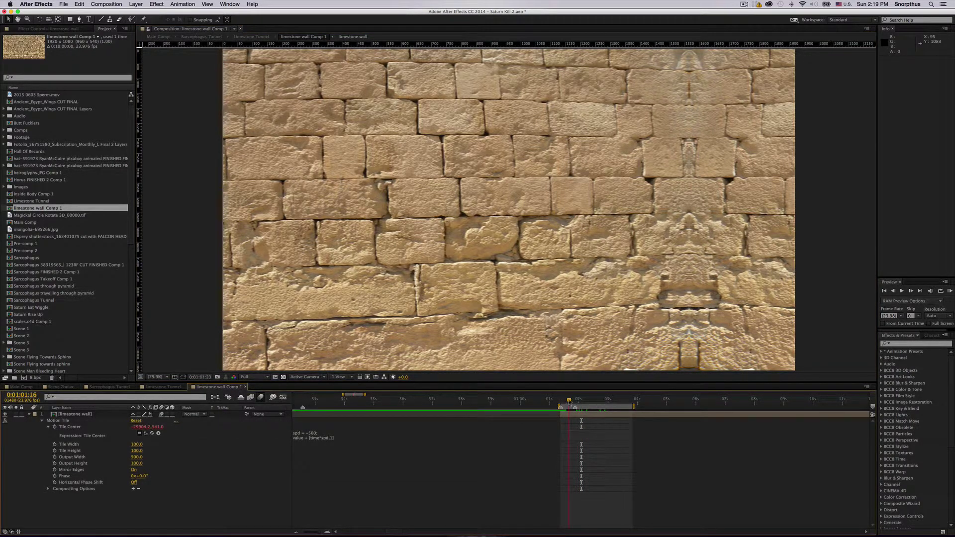
pyautogui.click(587, 401)
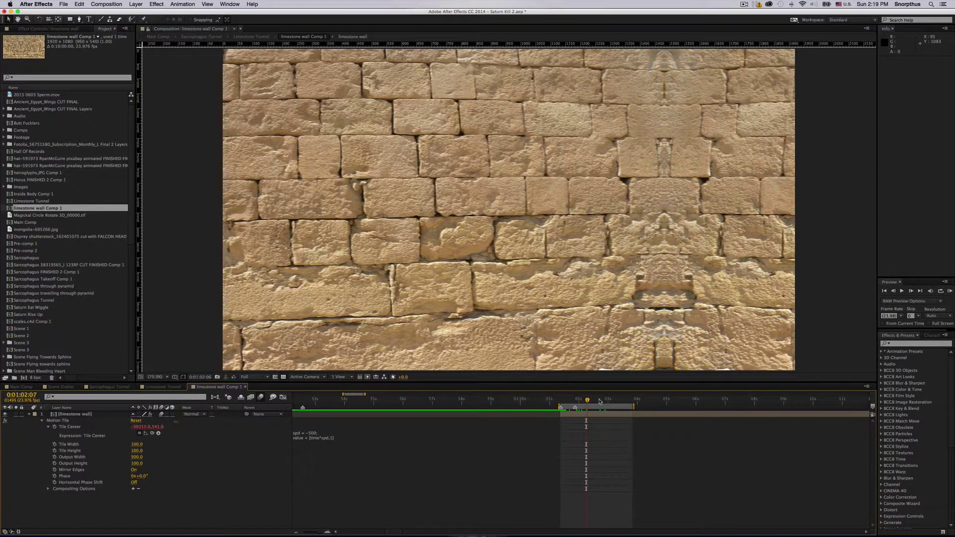
pyautogui.moveTo(600, 401); pyautogui.dragTo(603, 401)
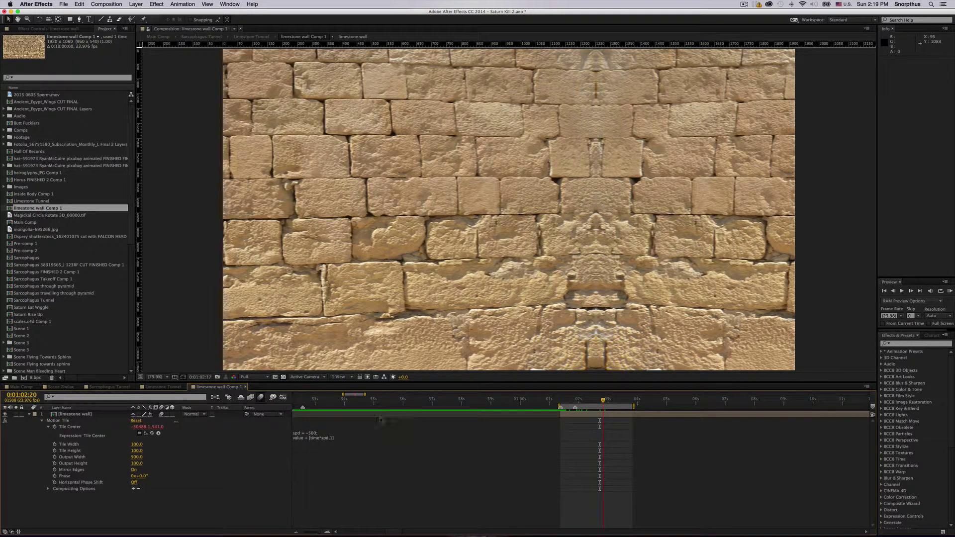
pyautogui.click(320, 433)
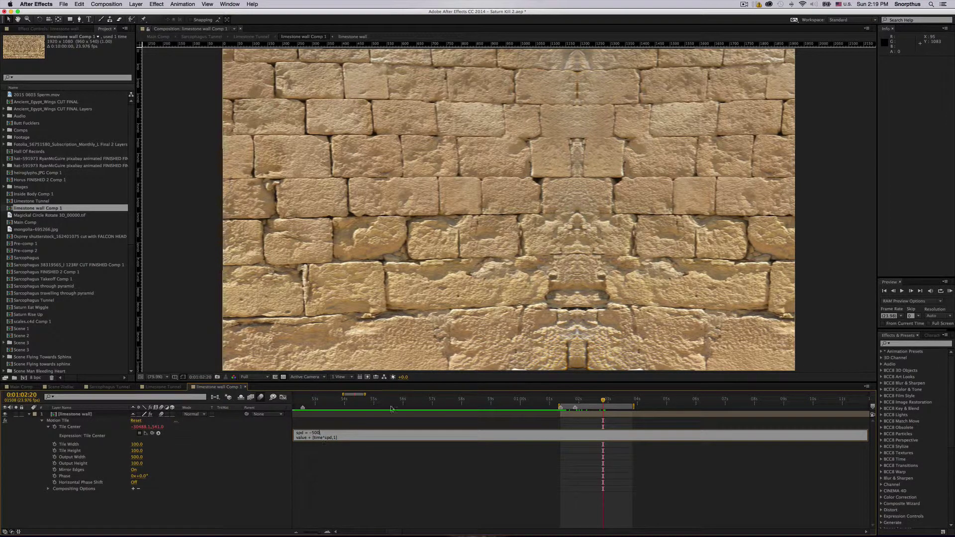
pyautogui.click(484, 464)
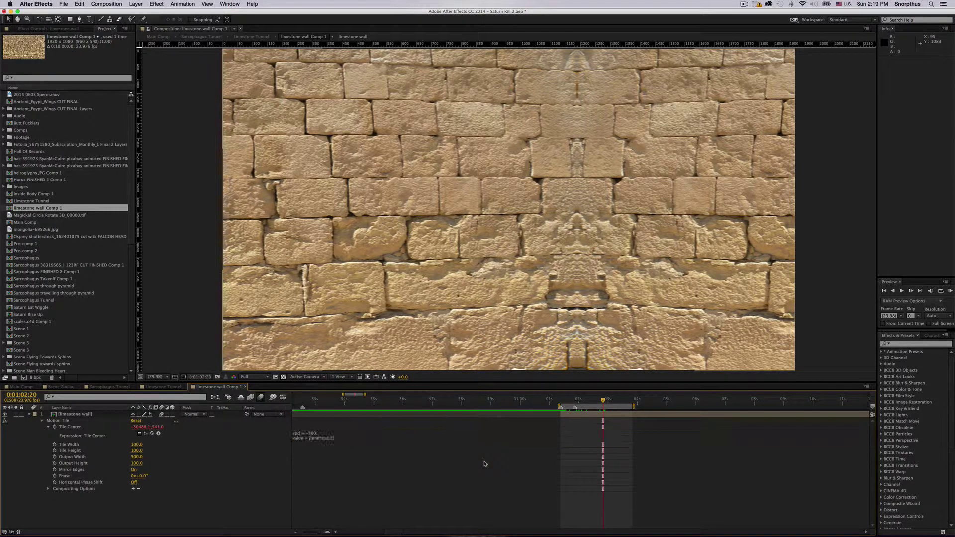
pyautogui.click(317, 434)
pyautogui.click(312, 433)
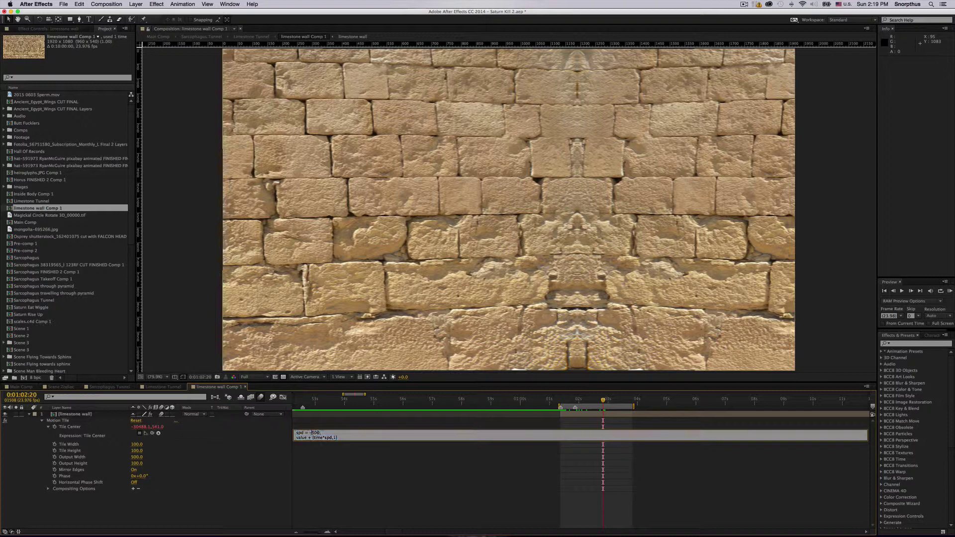
pyautogui.click(353, 462)
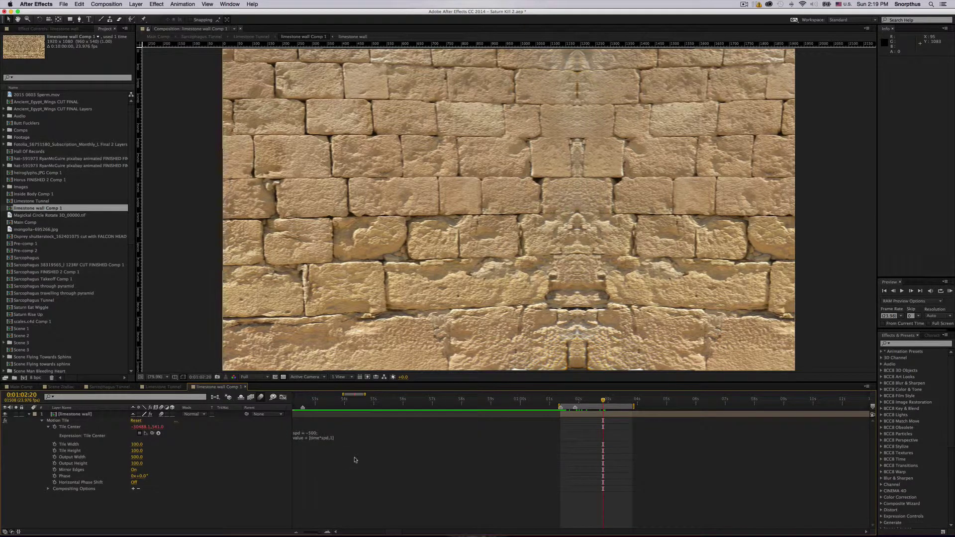
# Step: Set spd in the Tile Center expression to -1000 and scrub to 0:01:02:19
pyautogui.click(316, 440)
pyautogui.click(318, 433)
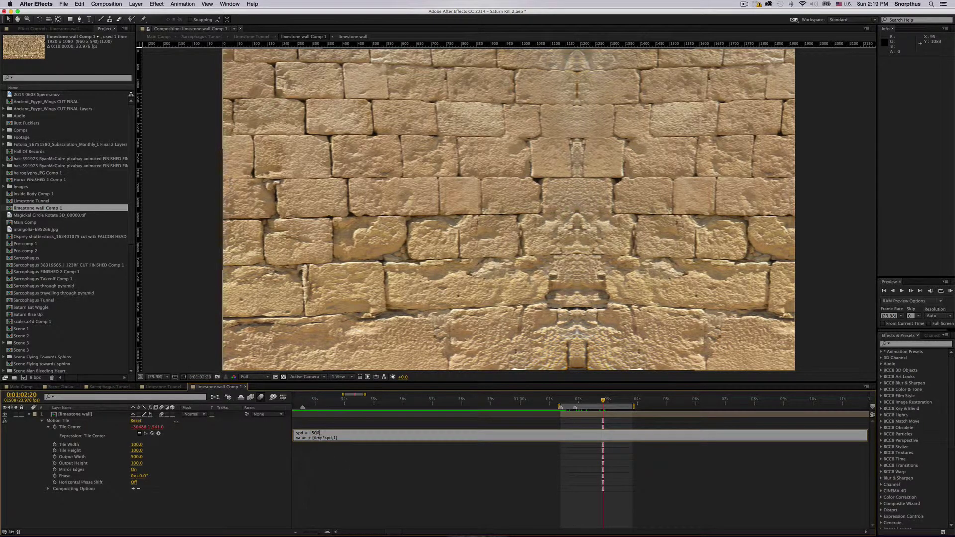
pyautogui.write('1000')
pyautogui.press('KP_Enter')
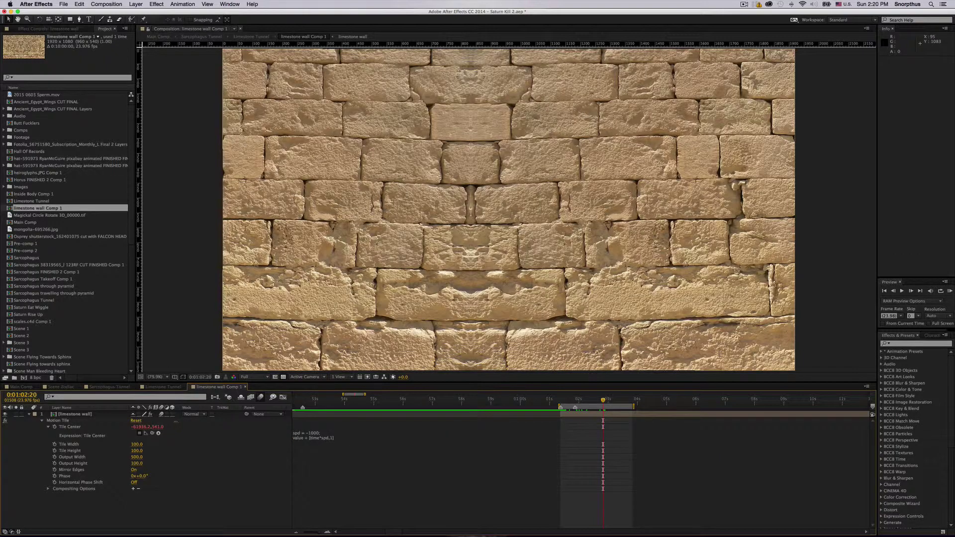
pyautogui.moveTo(603, 401); pyautogui.dragTo(602, 400)
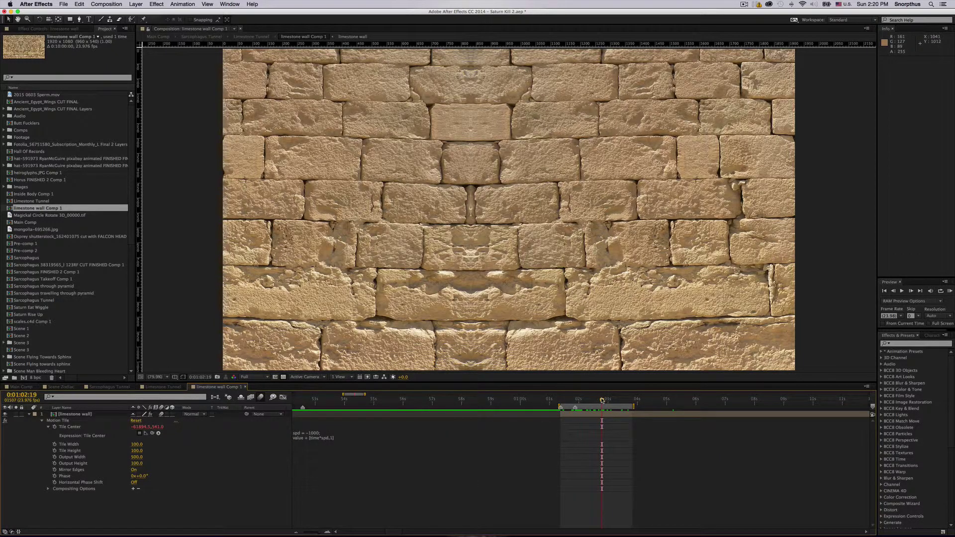
# Step: Set the spd variable in the Tile Center expression to -500 and commit the expression
pyautogui.click(310, 431)
pyautogui.click(321, 433)
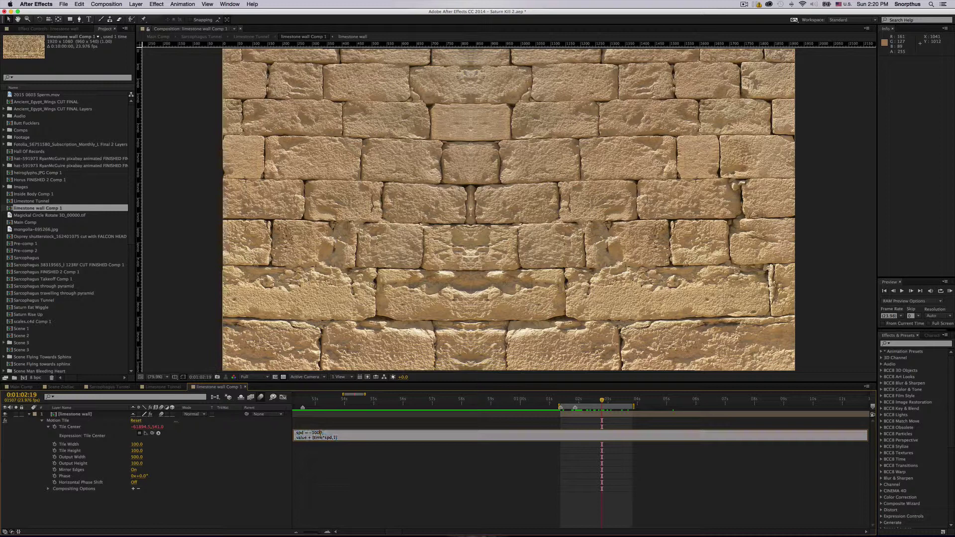
pyautogui.press('BackSpace')
pyautogui.press('BackSpace')
pyautogui.press('BackSpace')
pyautogui.press('BackSpace')
pyautogui.write('500')
pyautogui.click(320, 410)
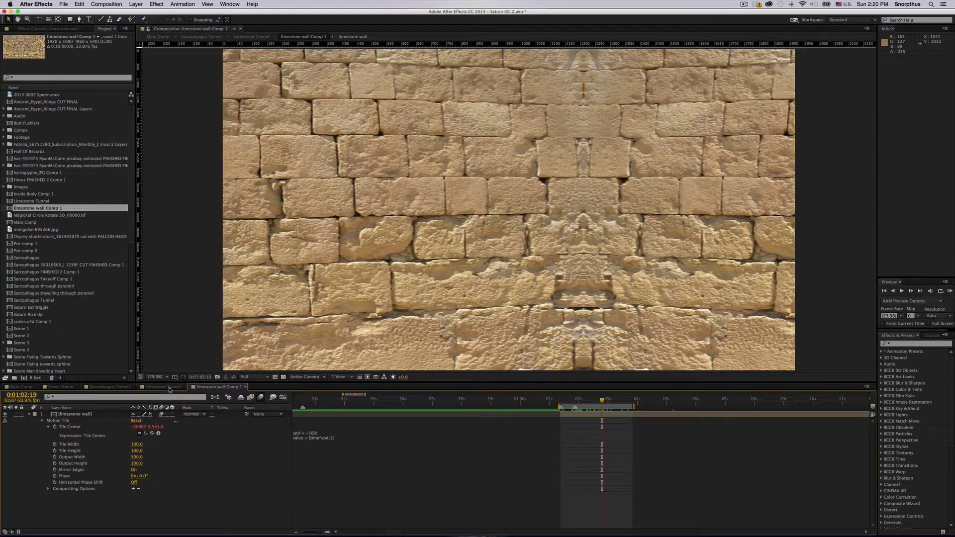
# Step: Switch to the Limestone Tunnel composition, clear the layer selection and move the current time to 0:00:15:13
pyautogui.click(169, 387)
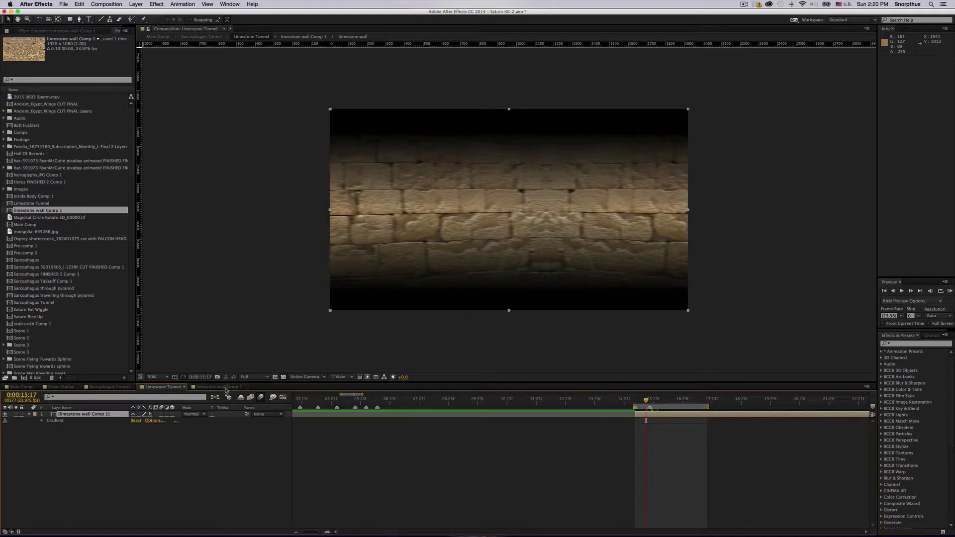
pyautogui.click(227, 390)
pyautogui.click(167, 388)
pyautogui.click(219, 389)
pyautogui.click(169, 390)
pyautogui.click(106, 448)
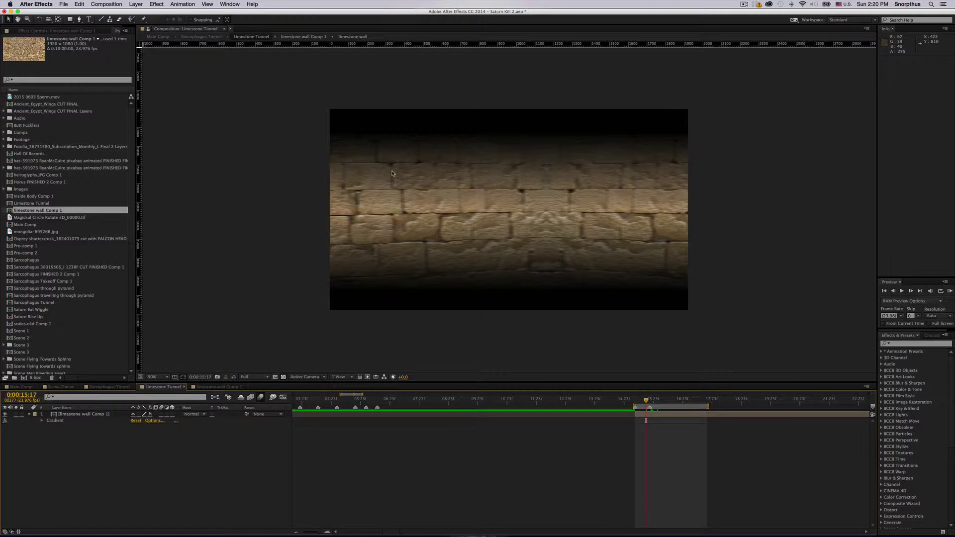
pyautogui.moveTo(647, 401)
pyautogui.mouseDown()
pyautogui.moveTo(662, 401)
pyautogui.moveTo(641, 402)
pyautogui.mouseUp()
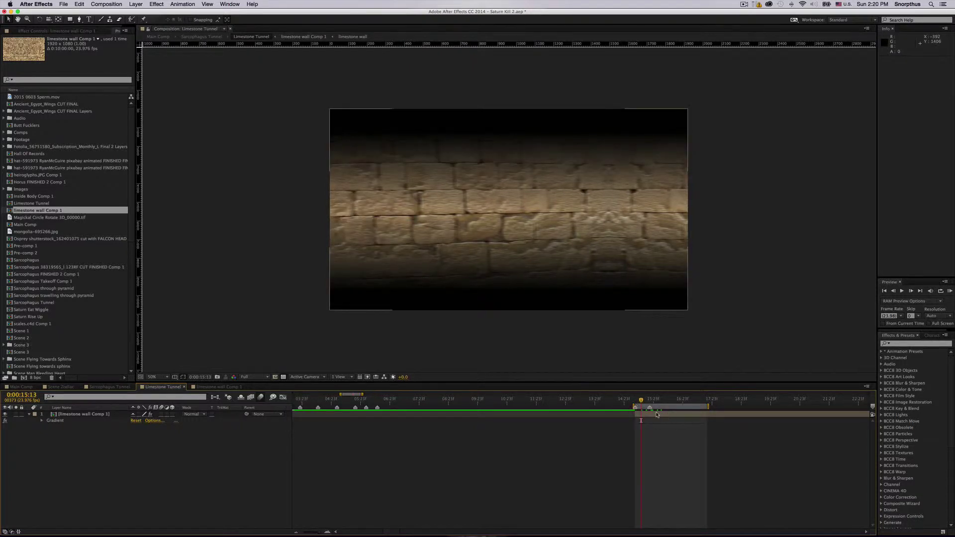
# Step: Time-stretch the limestone wall Comp 1 layer with a stretch factor of 12.5, and scrub to 0:00:16:05 to check the motion
pyautogui.rightClick(653, 417)
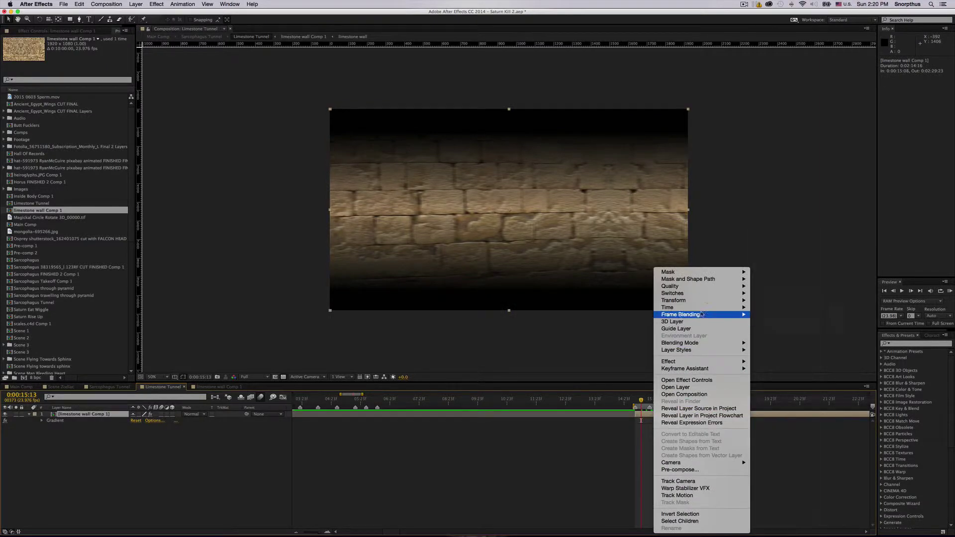
pyautogui.moveTo(705, 308)
pyautogui.click(784, 322)
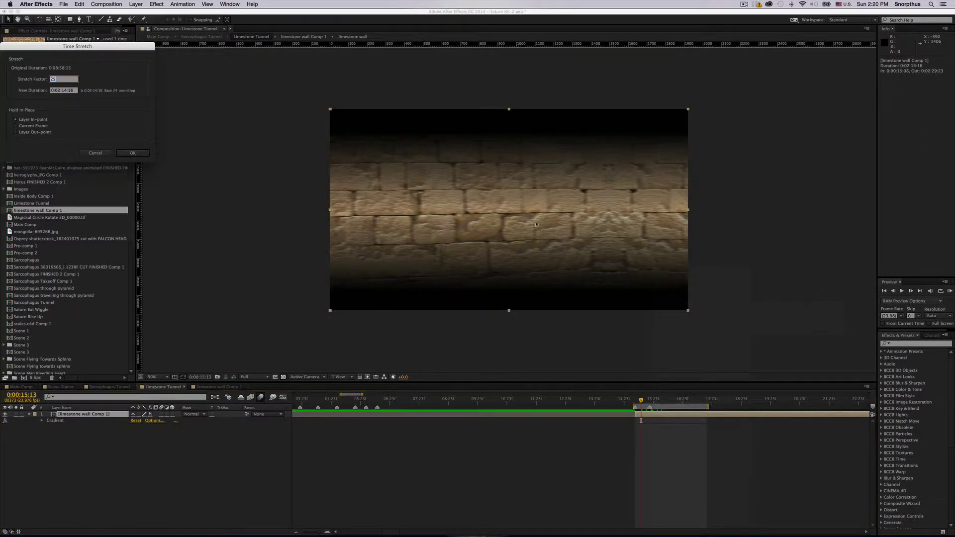
pyautogui.moveTo(52, 49); pyautogui.dragTo(209, 117)
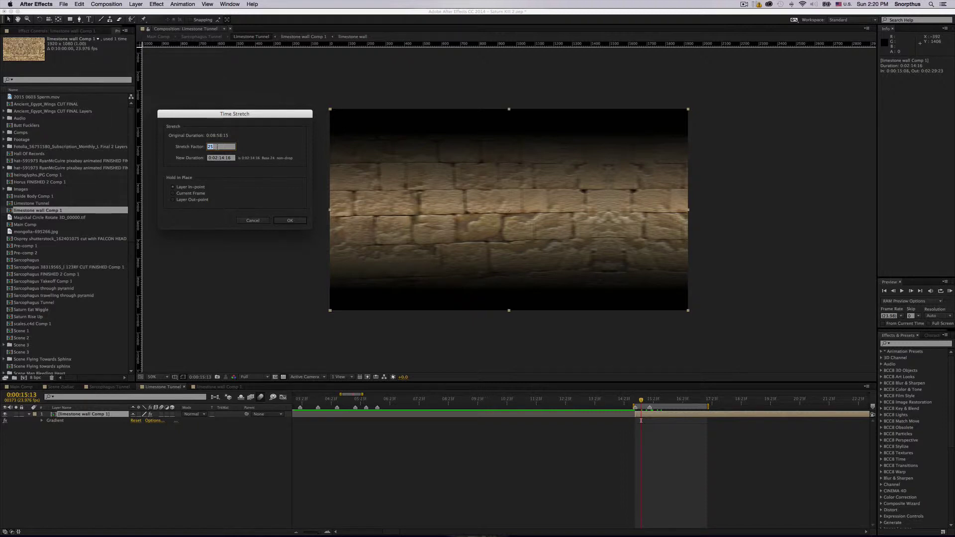
pyautogui.click(224, 147)
pyautogui.doubleClick(224, 147)
pyautogui.write('12.5')
pyautogui.press('Return')
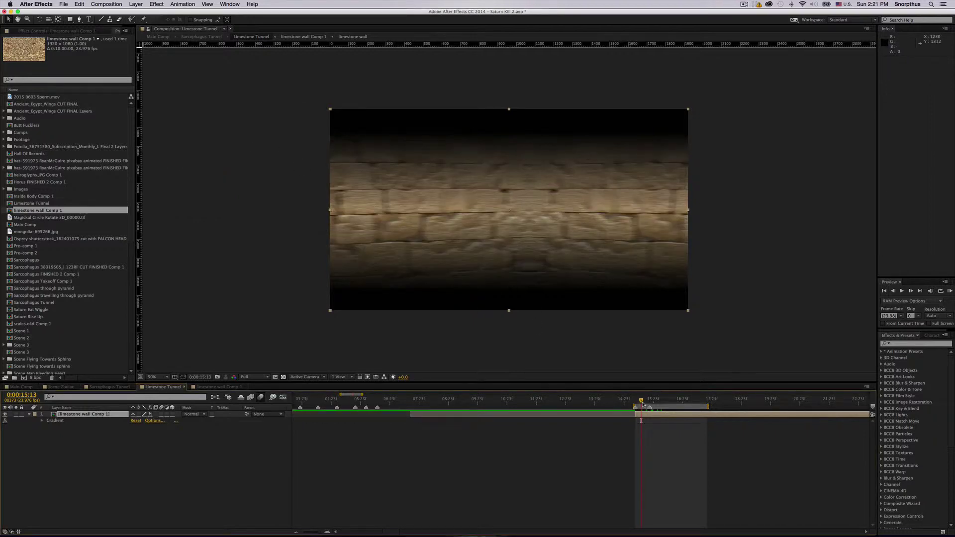
pyautogui.moveTo(642, 403)
pyautogui.mouseDown()
pyautogui.moveTo(671, 403)
pyautogui.moveTo(641, 402)
pyautogui.moveTo(664, 401)
pyautogui.moveTo(652, 401)
pyautogui.mouseUp()
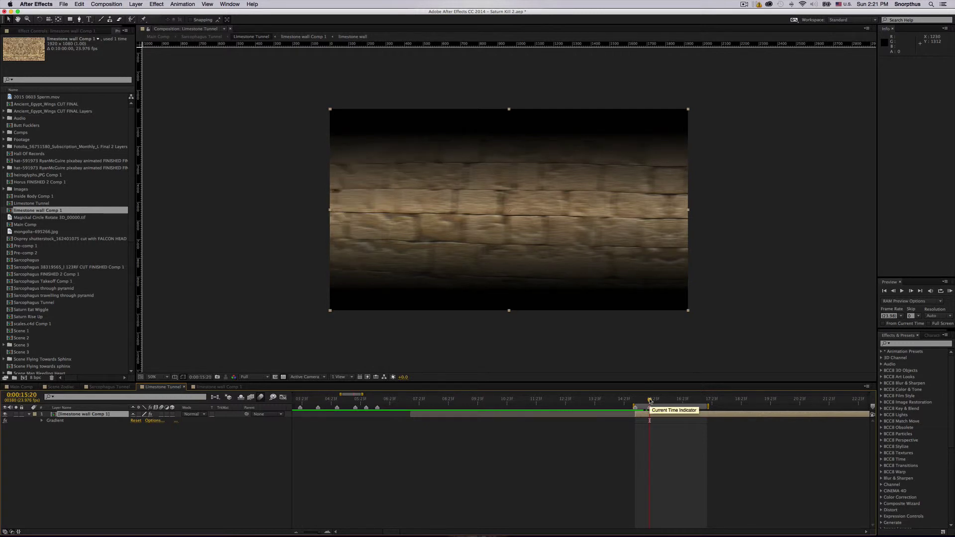
pyautogui.moveTo(650, 401); pyautogui.dragTo(661, 400)
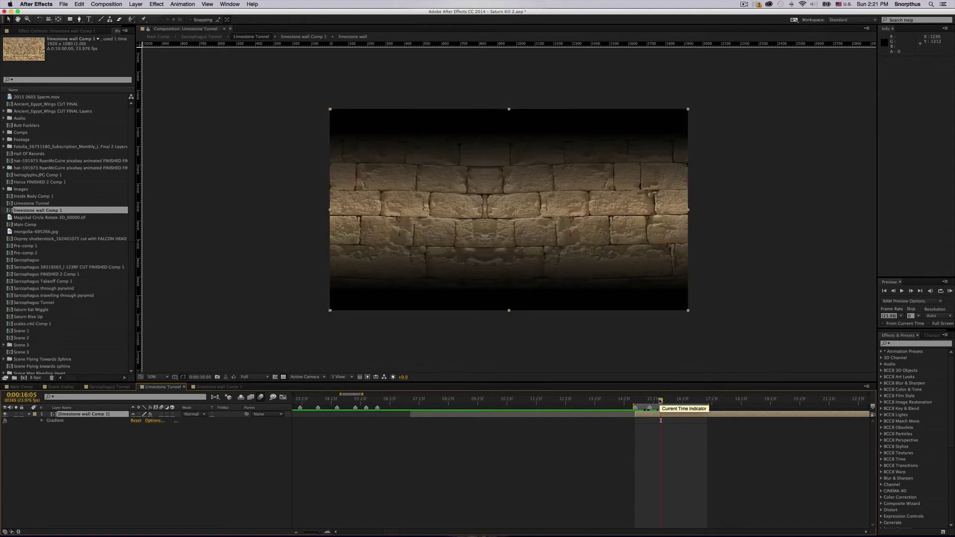